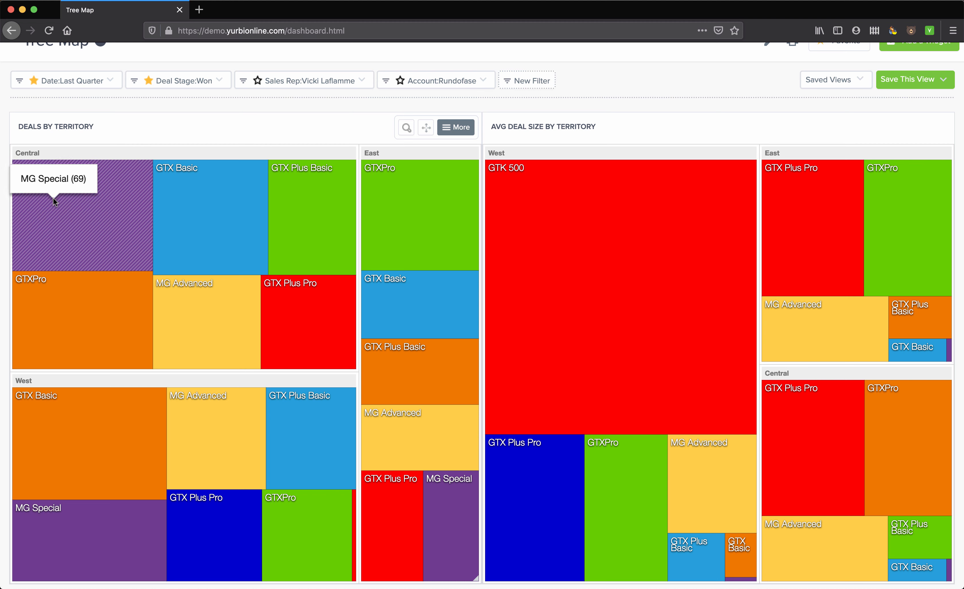
- Activate the Account filter on the Tree Map dashboard and switch its value to Treequote
mouse_move(717, 268)
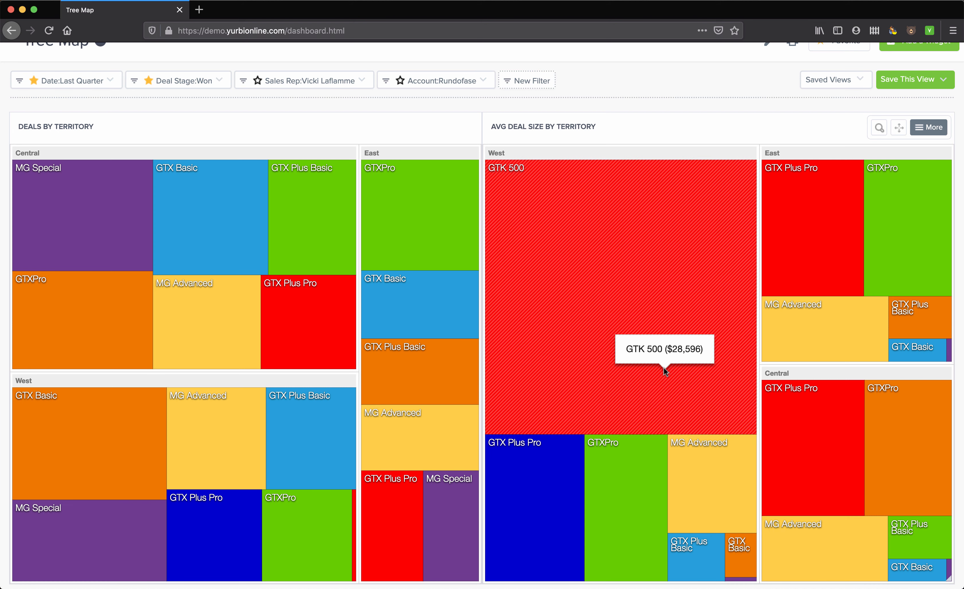
scroll(663, 366, "up", 2)
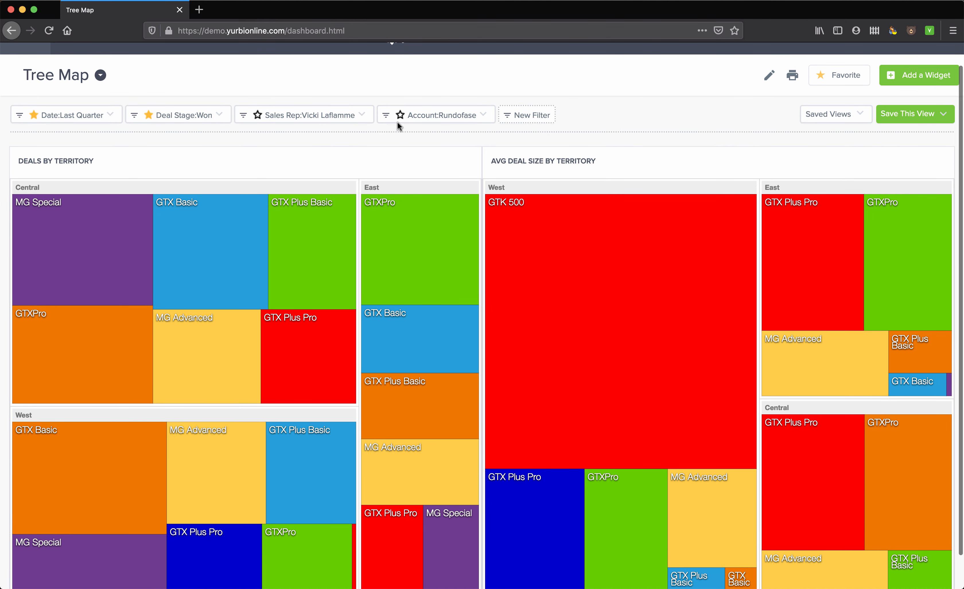
left_click(400, 118)
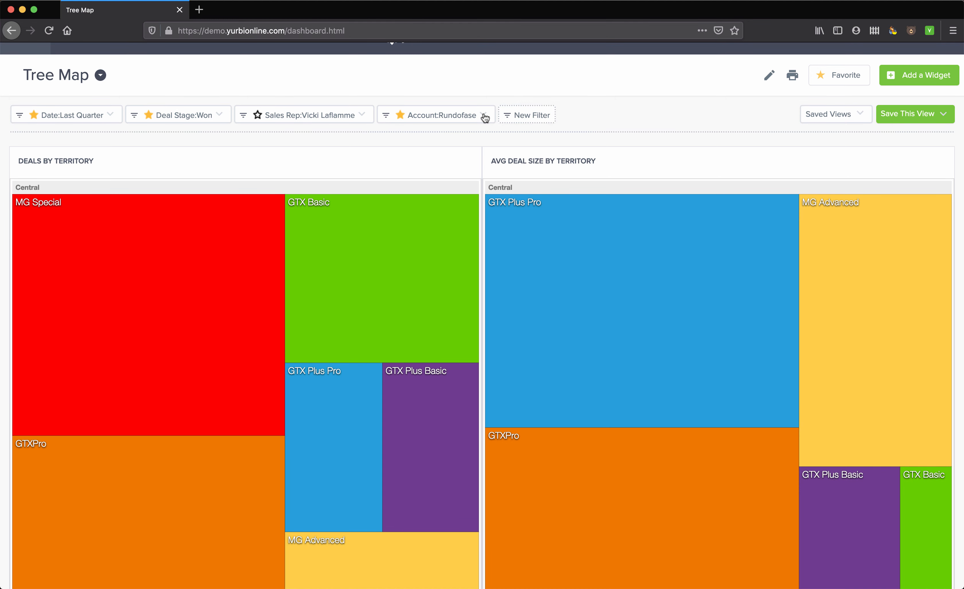
left_click(485, 117)
left_click(504, 174)
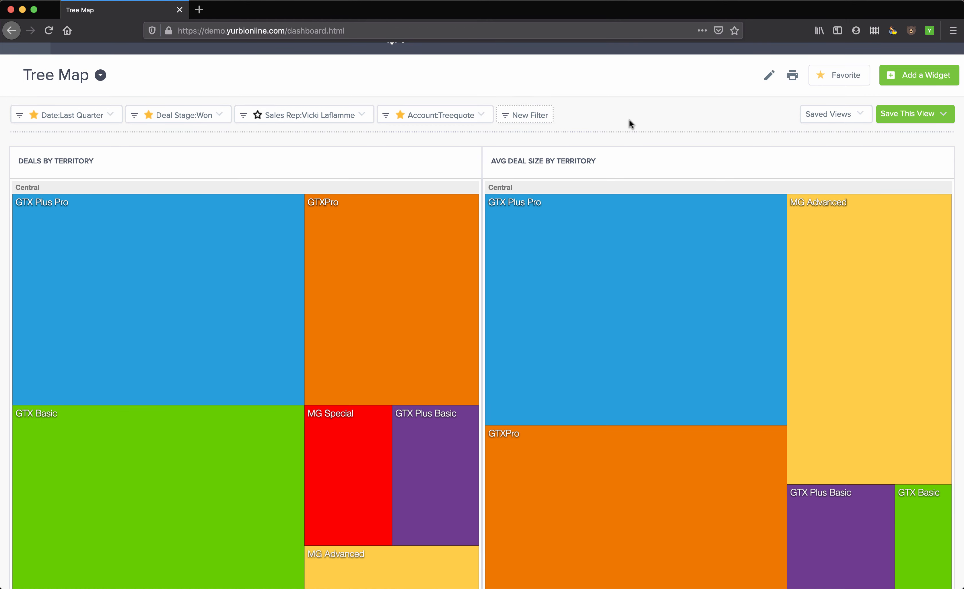
- Start a new report in the Builder based on the Sales Pipeline report type
scroll(629, 119, "up", 2)
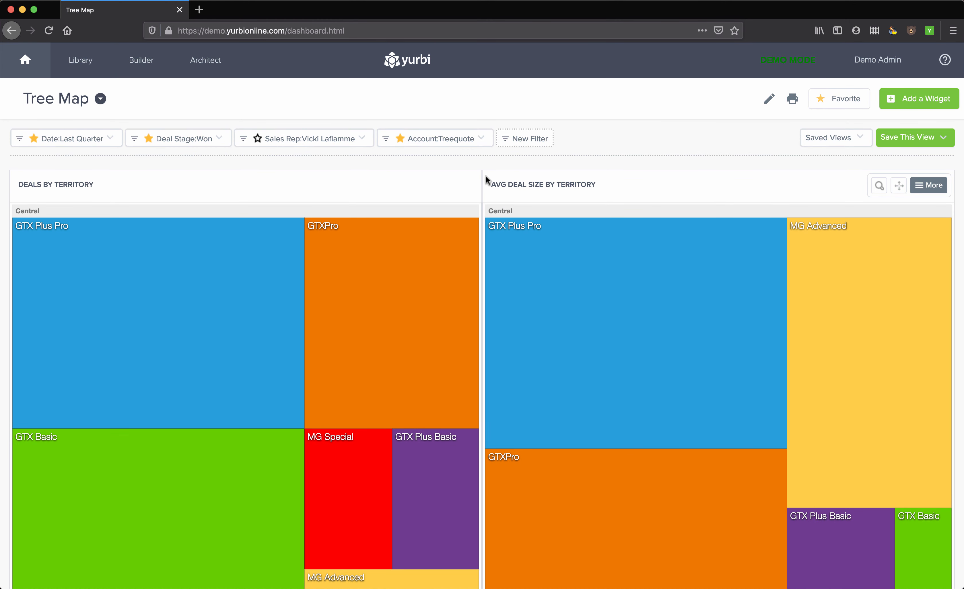
left_click(140, 60)
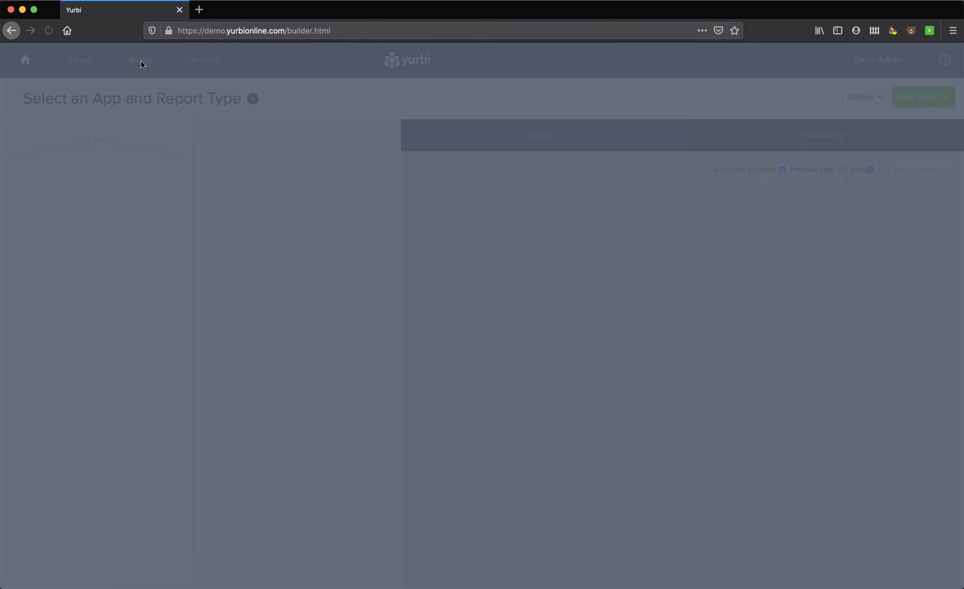
left_click(47, 195)
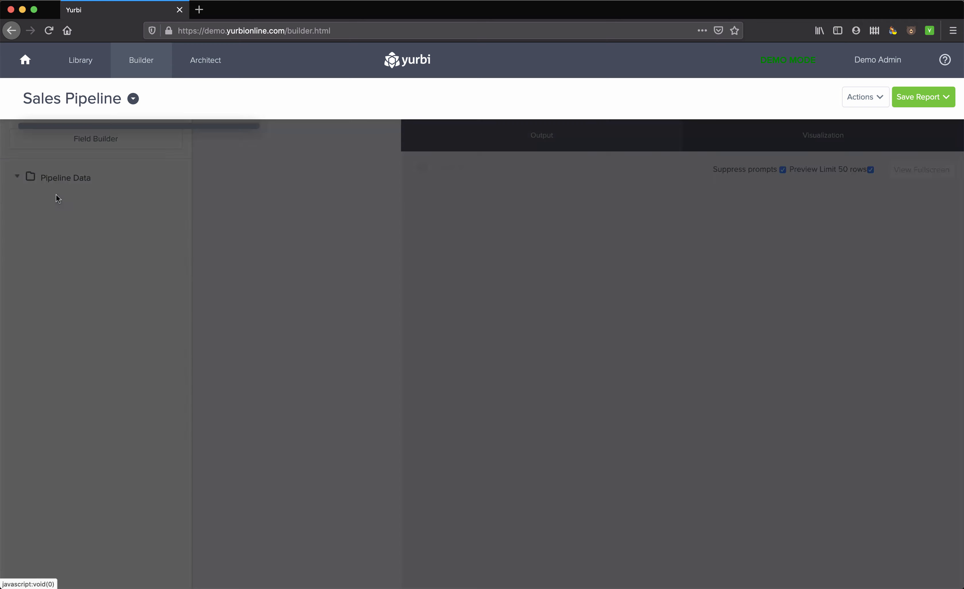
- Add the close value, sales regional office, product and deal stage fields to the report
left_click(31, 197)
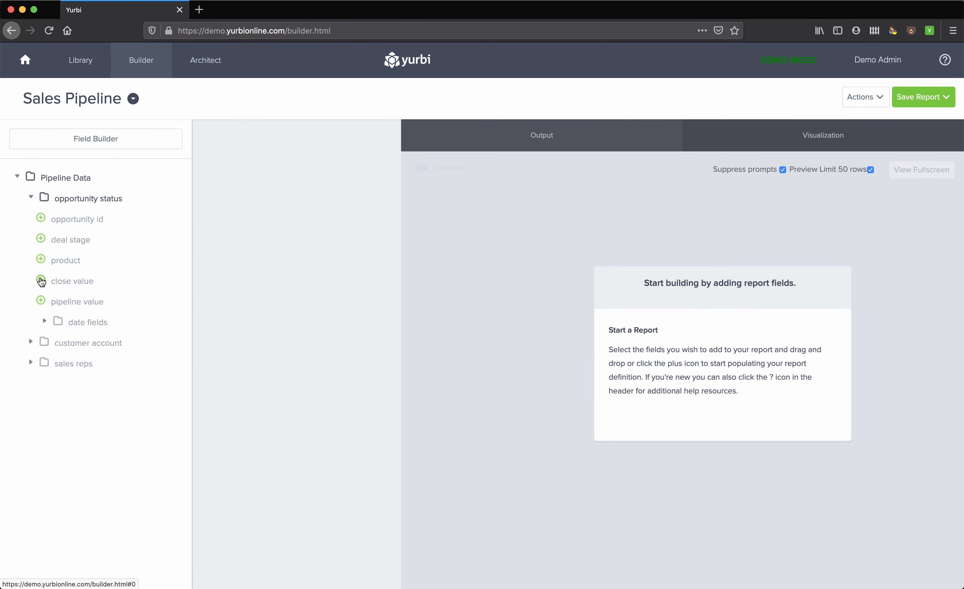
left_click(41, 280)
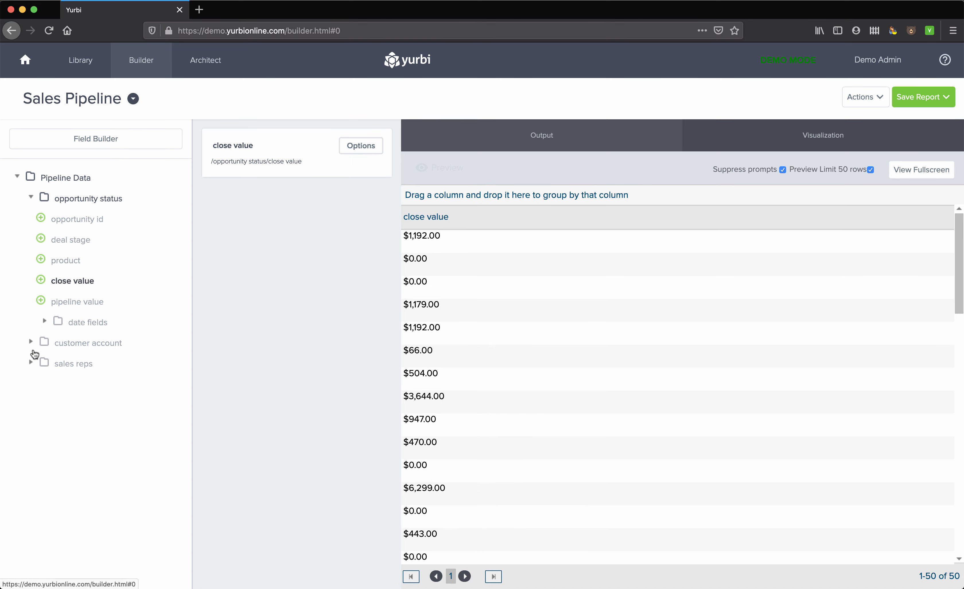
left_click(31, 362)
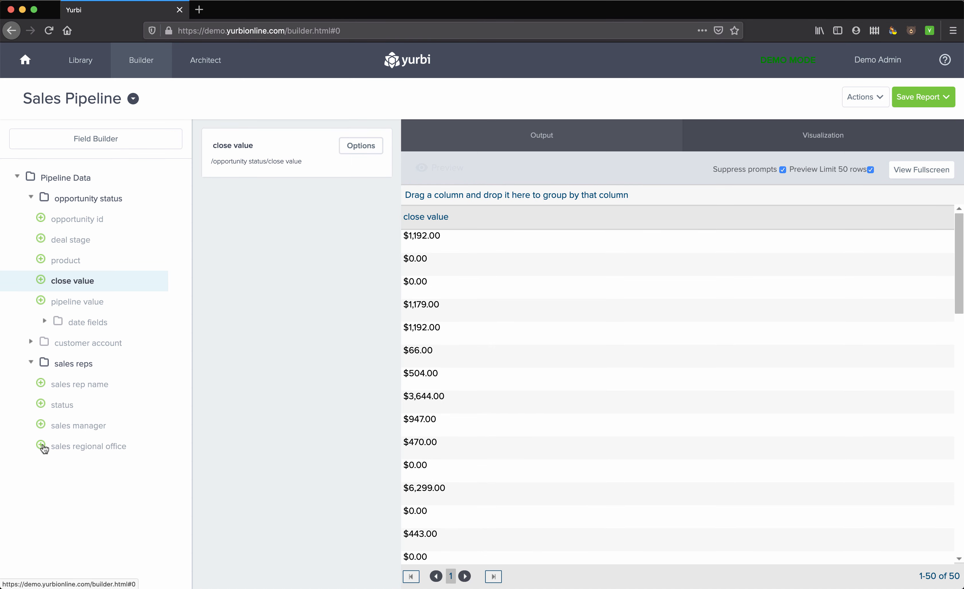
left_click(41, 445)
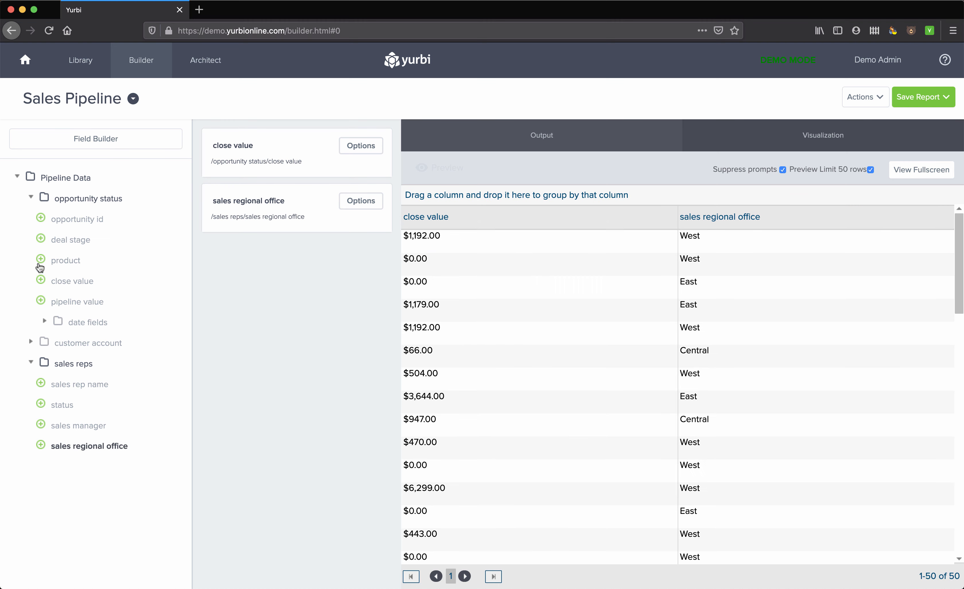
left_click(40, 259)
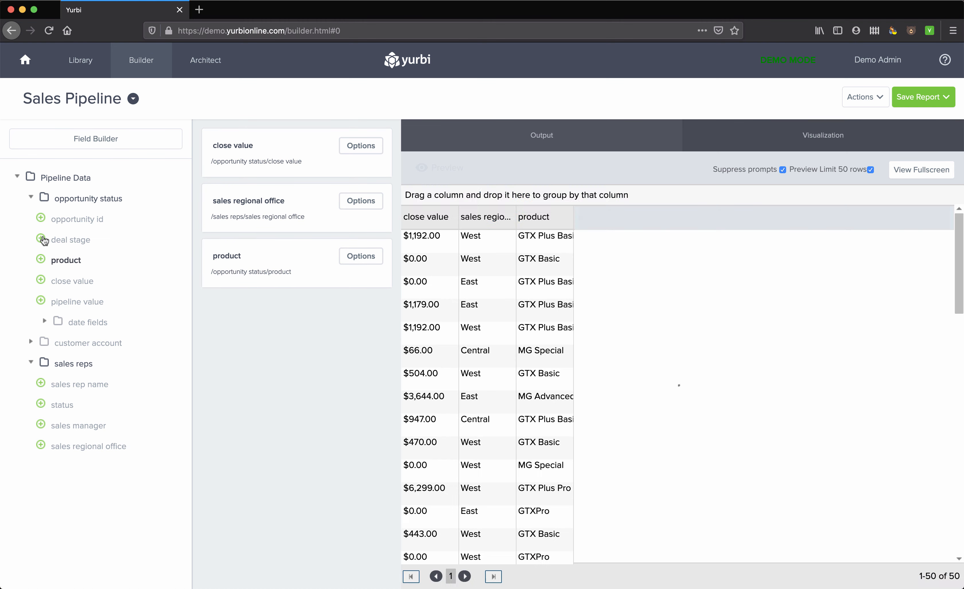
left_click(40, 239)
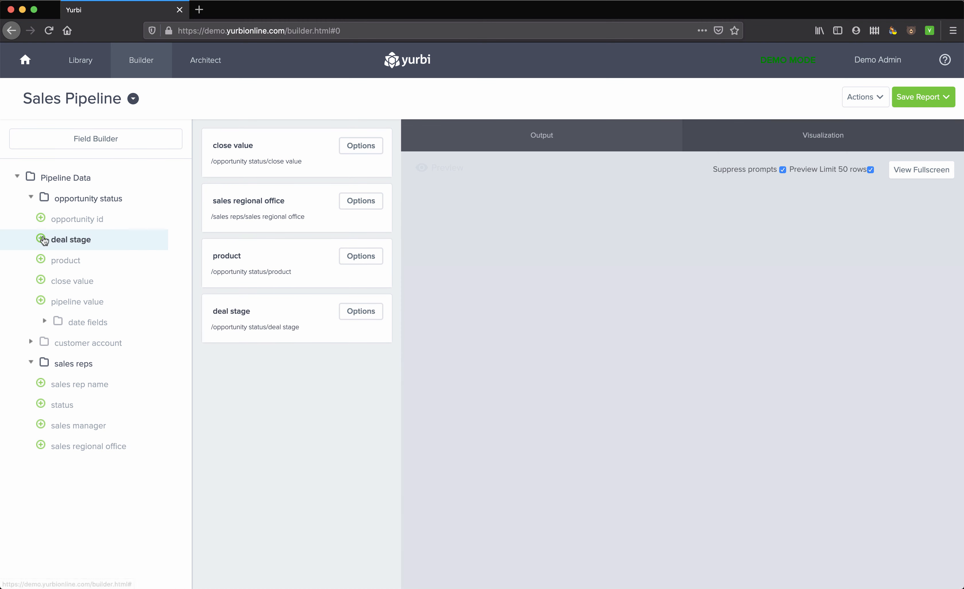
- Add a criterion limiting deal stage to equal Won, and hide the deal stage field from the output
left_click(369, 315)
left_click(348, 430)
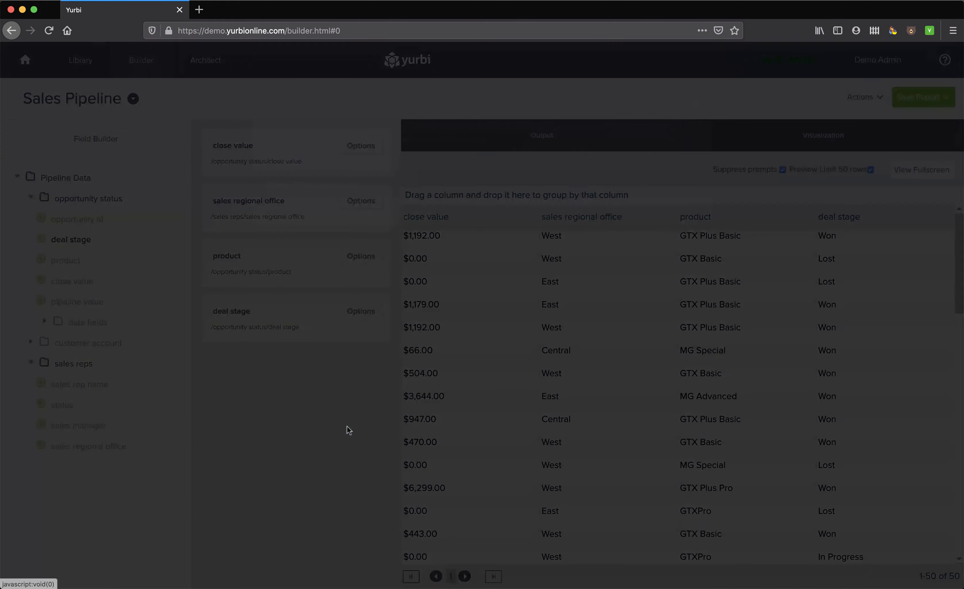
left_click(668, 146)
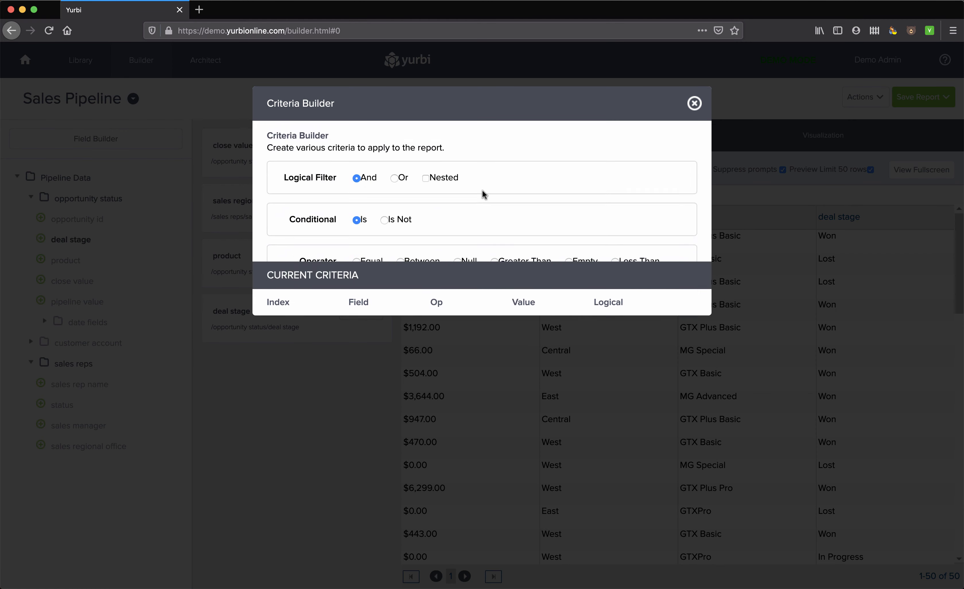
left_click(356, 265)
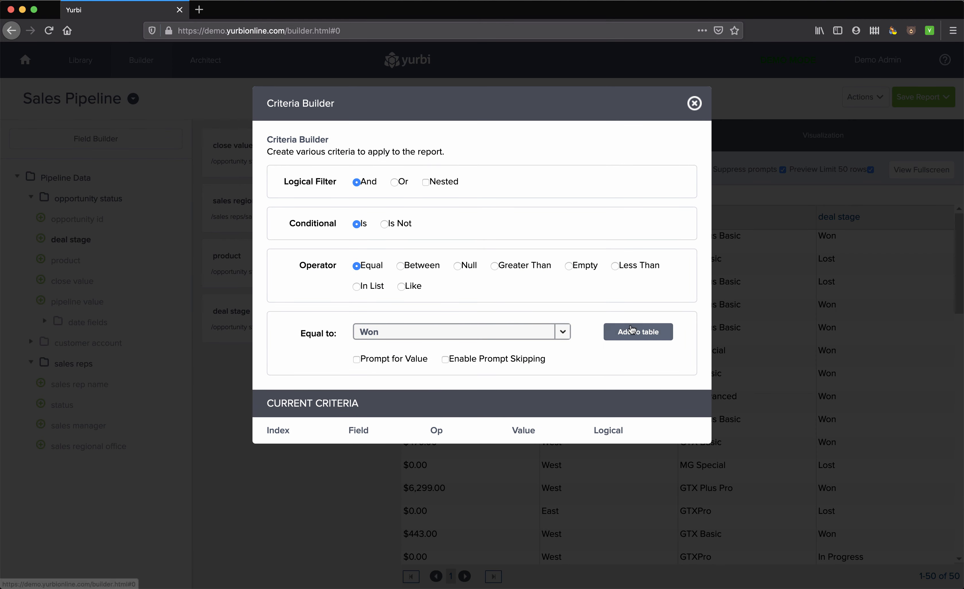
left_click(632, 332)
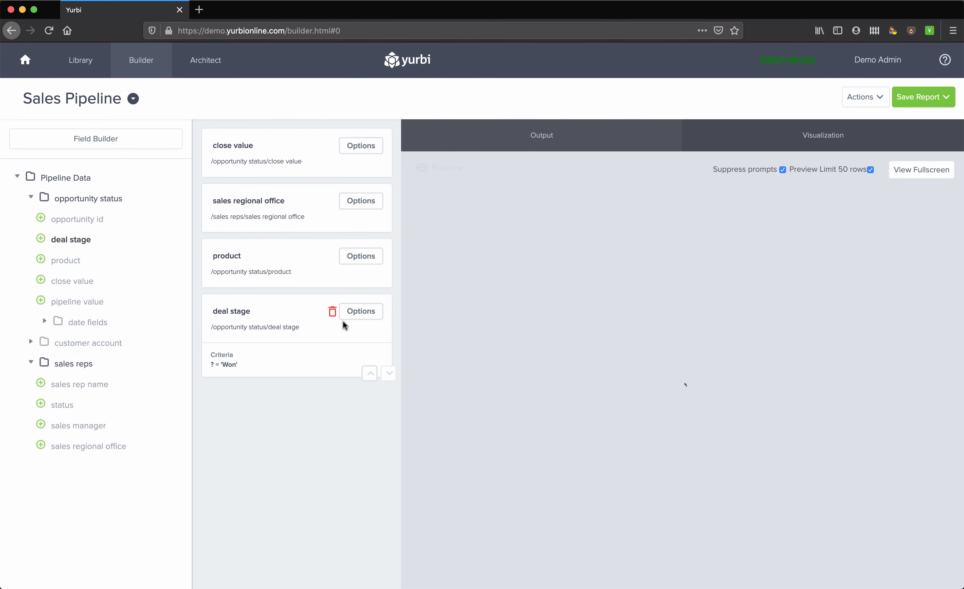
left_click(356, 311)
left_click(367, 360)
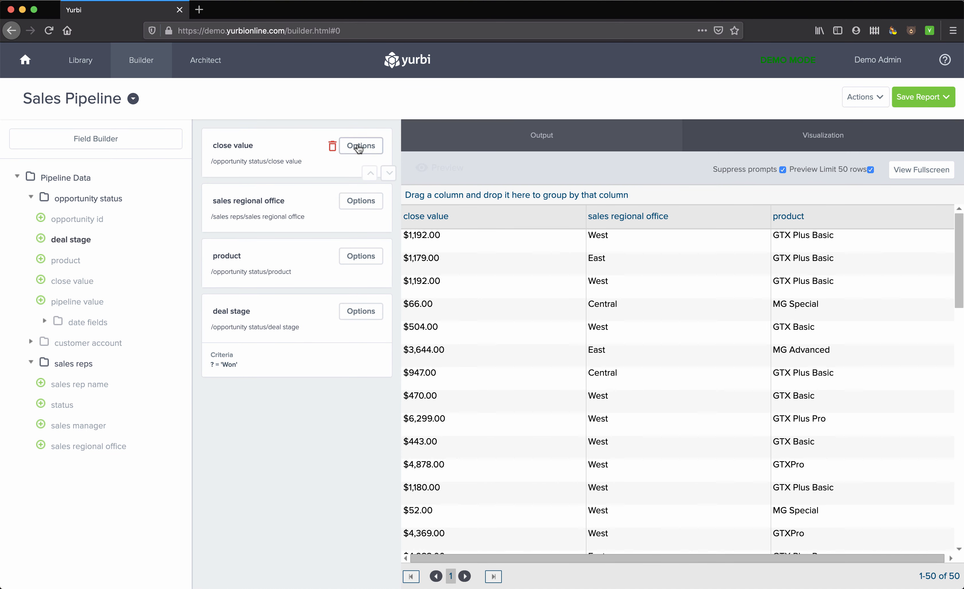
- Apply the aggregate formula SUM(?) to the close value field and save it
left_click(359, 147)
left_click(331, 286)
left_click(359, 390)
left_click(276, 440)
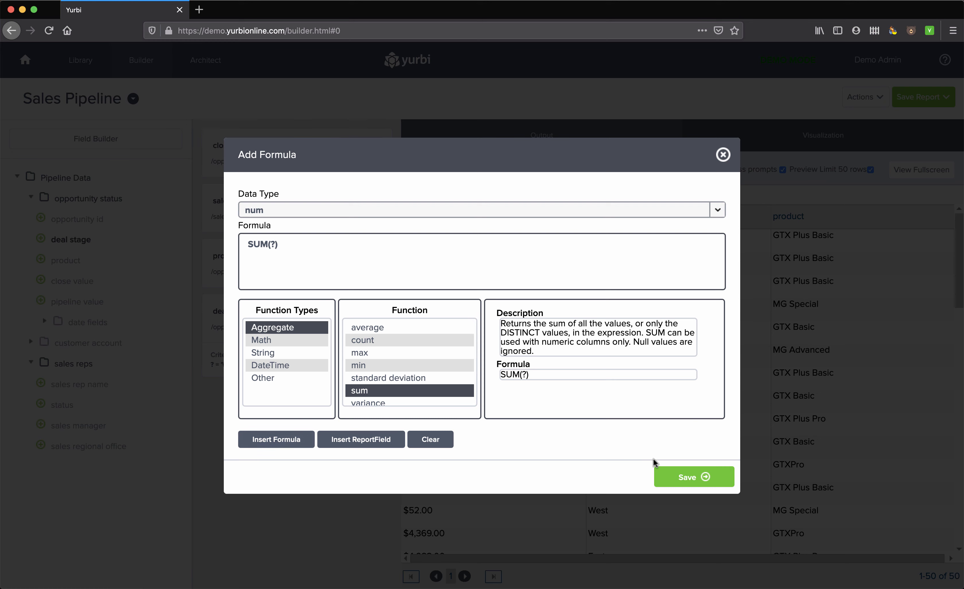
left_click(684, 477)
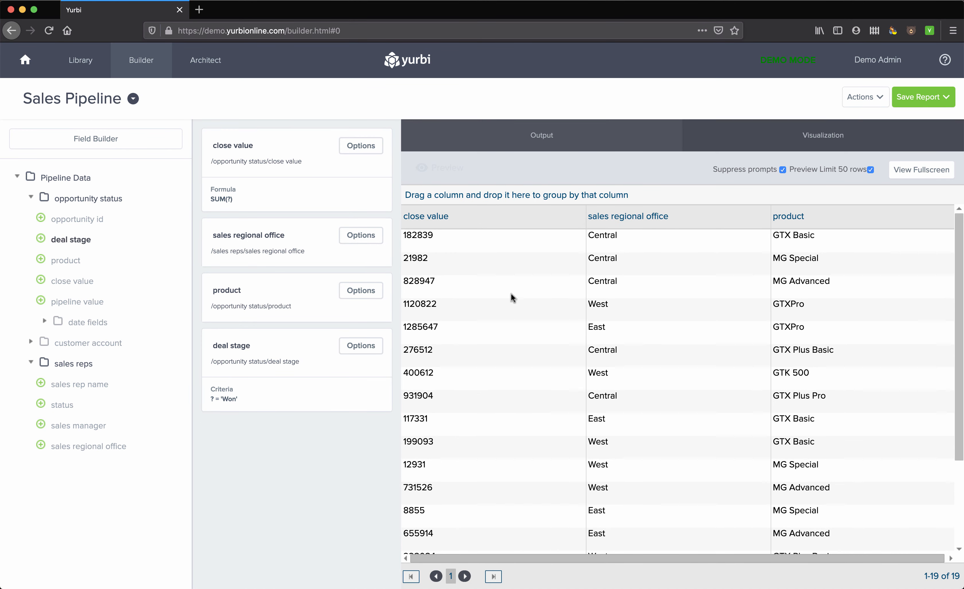
- Display the report as a Tree Map with currency labels, sales regional office as primary category, product as secondary category, and close value as value field
left_click(819, 142)
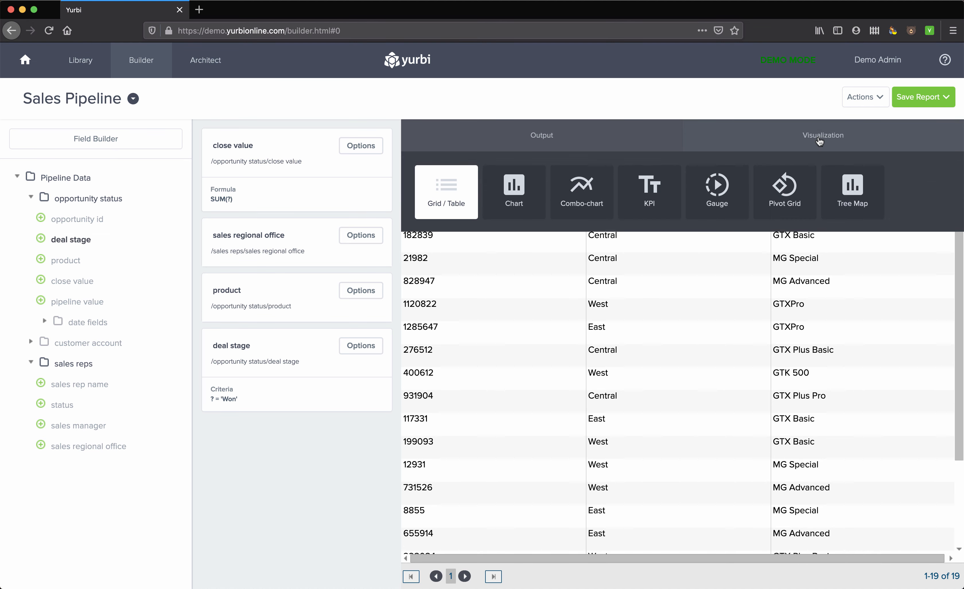
left_click(852, 190)
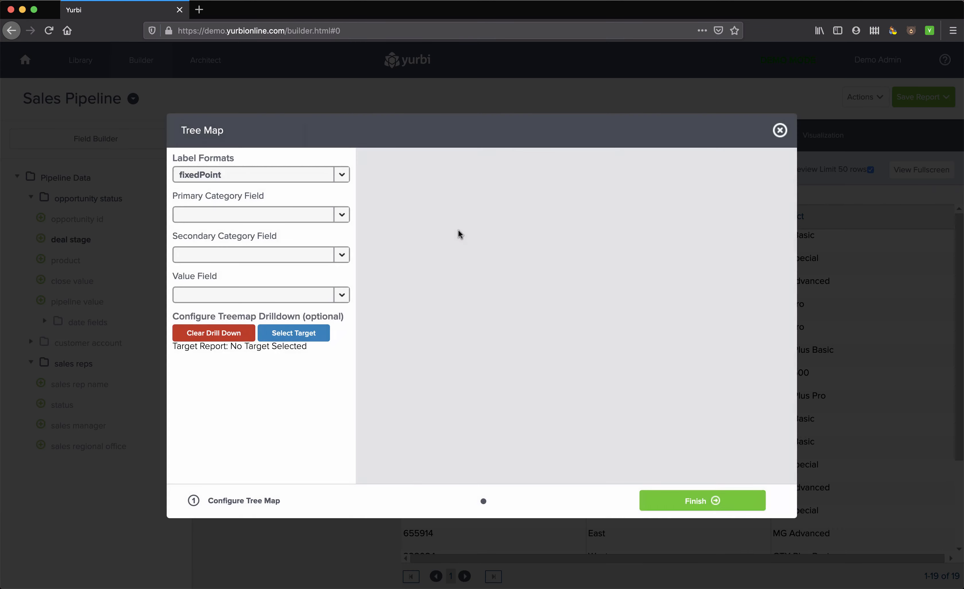
left_click(341, 174)
left_click(253, 206)
left_click(341, 215)
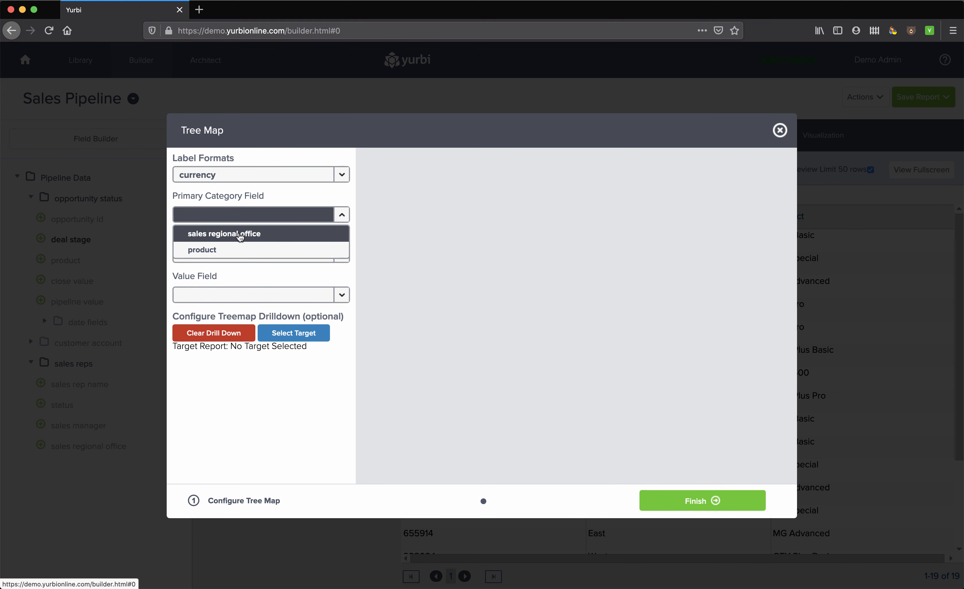
left_click(218, 240)
left_click(341, 296)
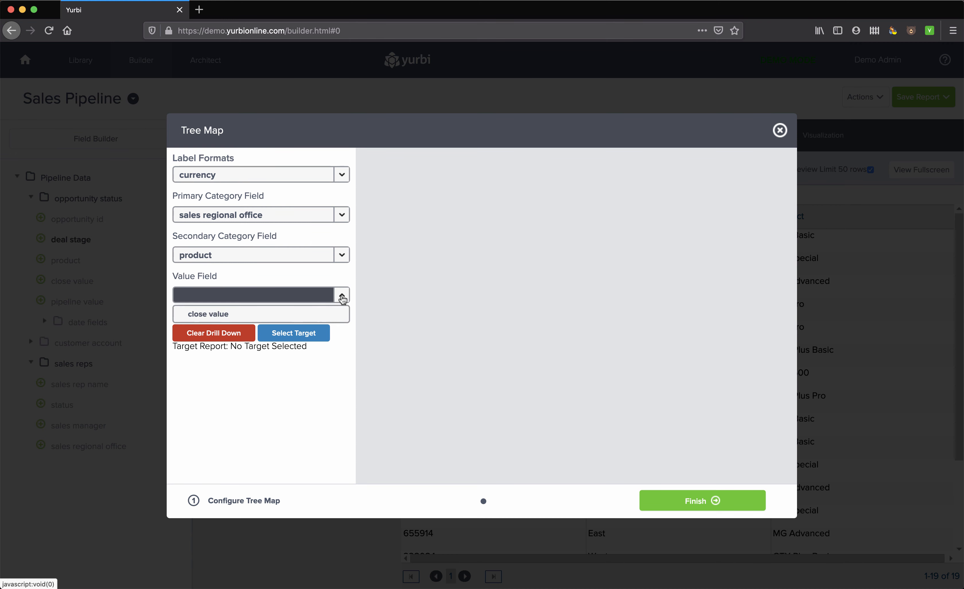
left_click(274, 315)
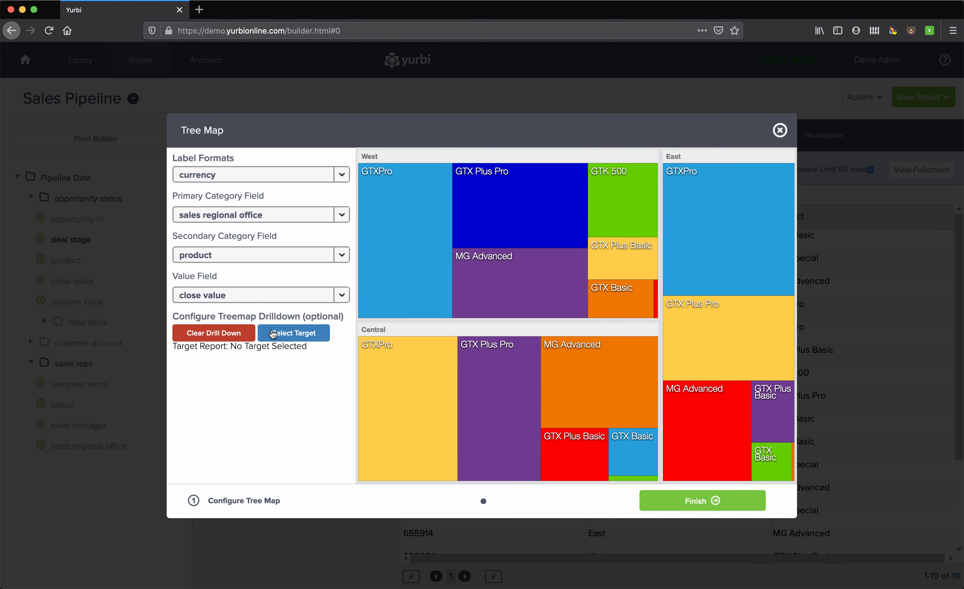
left_click(740, 499)
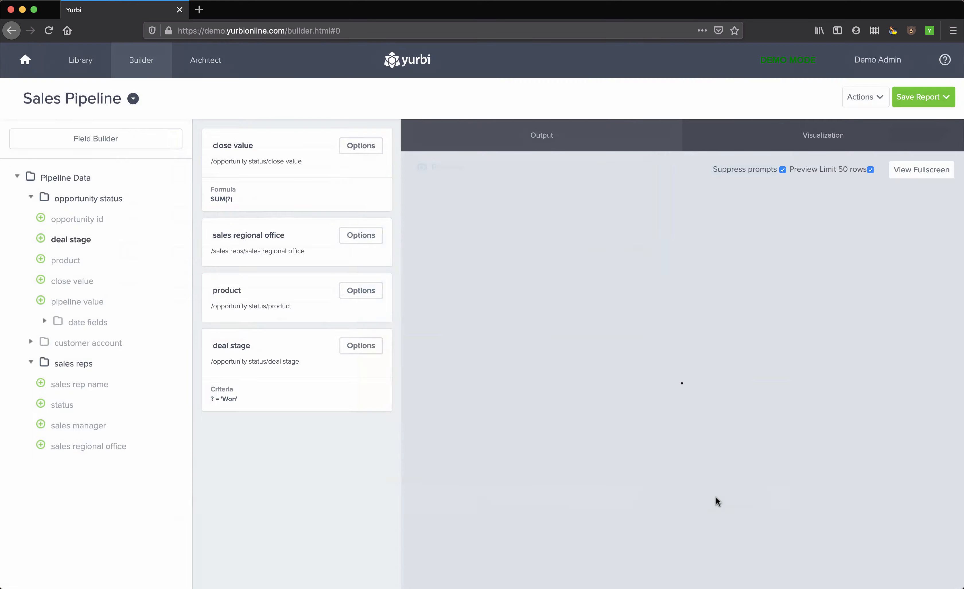
mouse_move(768, 304)
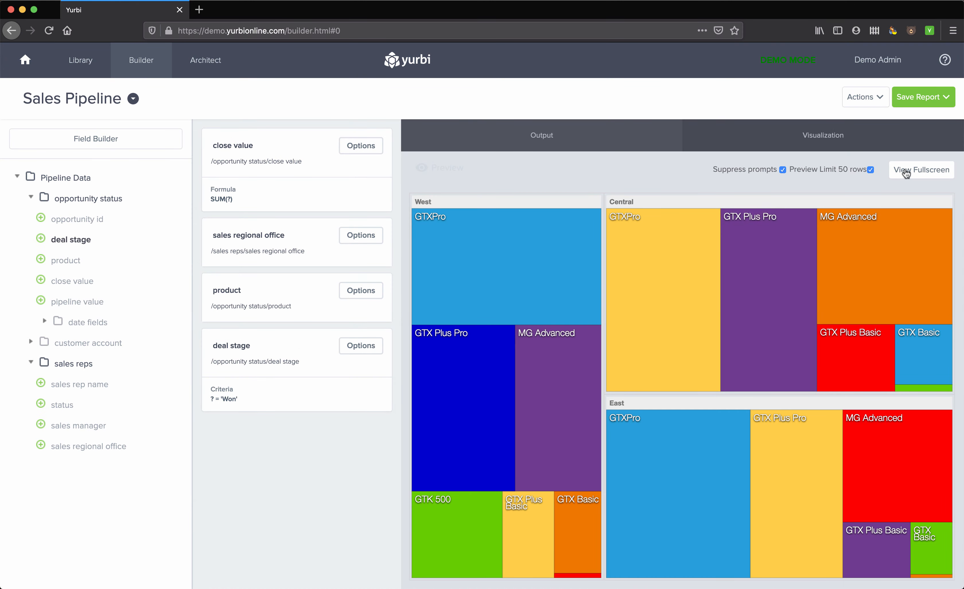
mouse_move(470, 236)
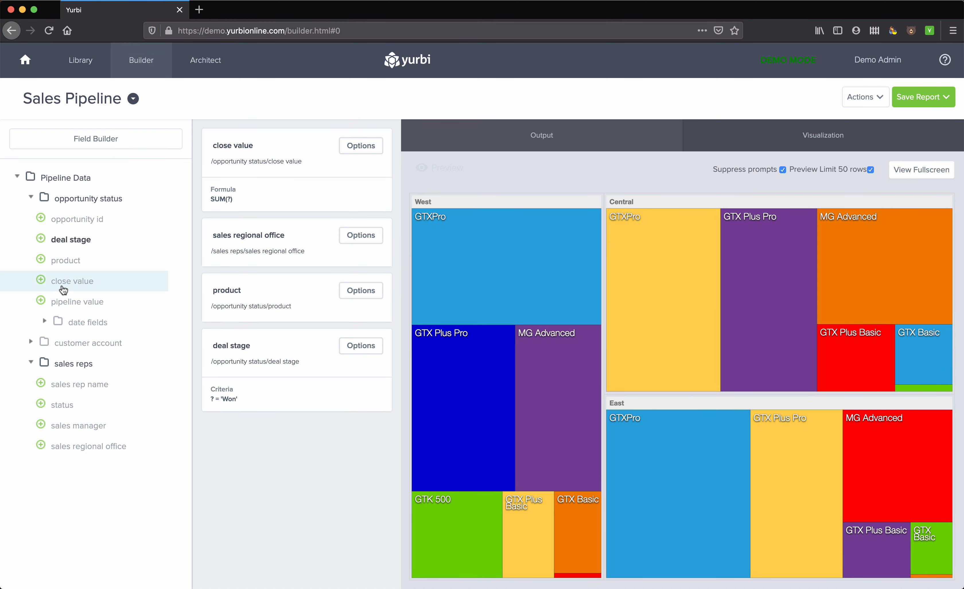
mouse_move(500, 274)
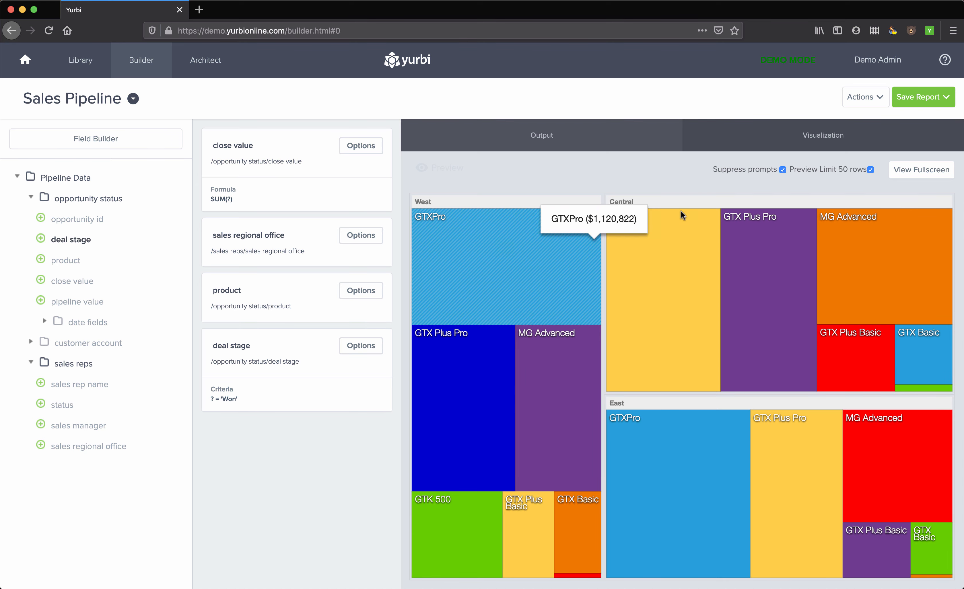
- Reconfigure the Tree Map with product as the primary category and sales regional office as the secondary category
left_click(832, 140)
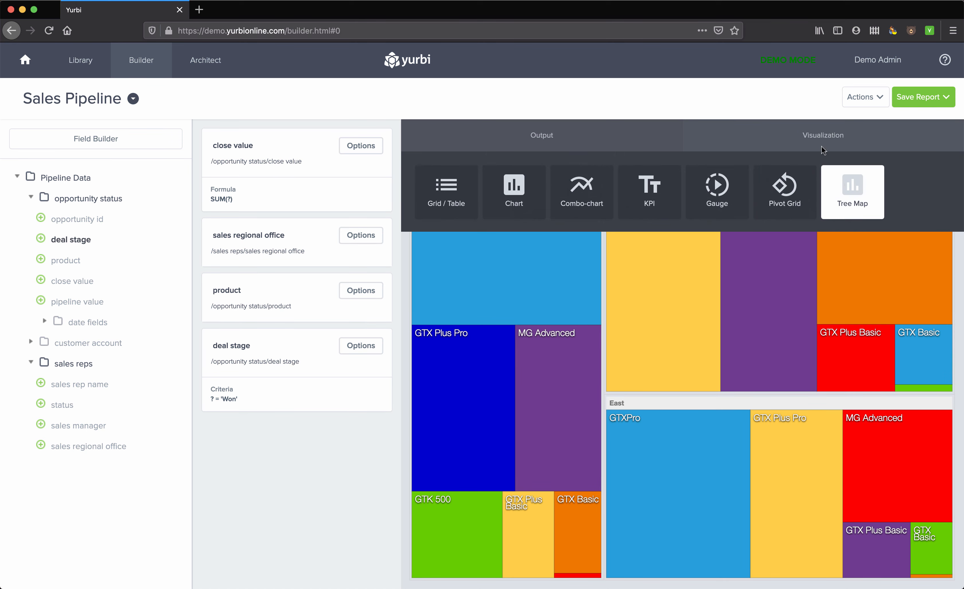
left_click(847, 187)
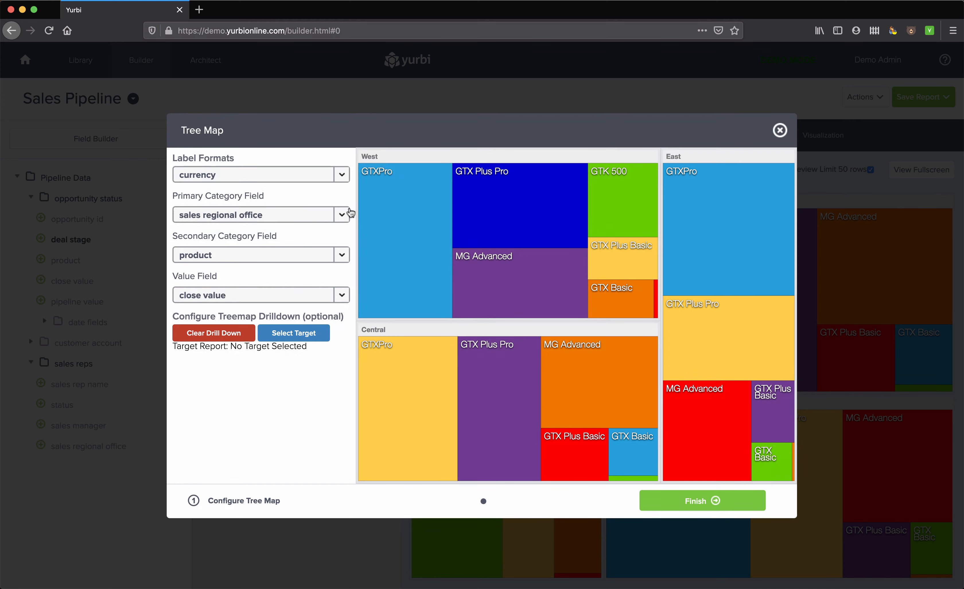
left_click(341, 214)
left_click(293, 253)
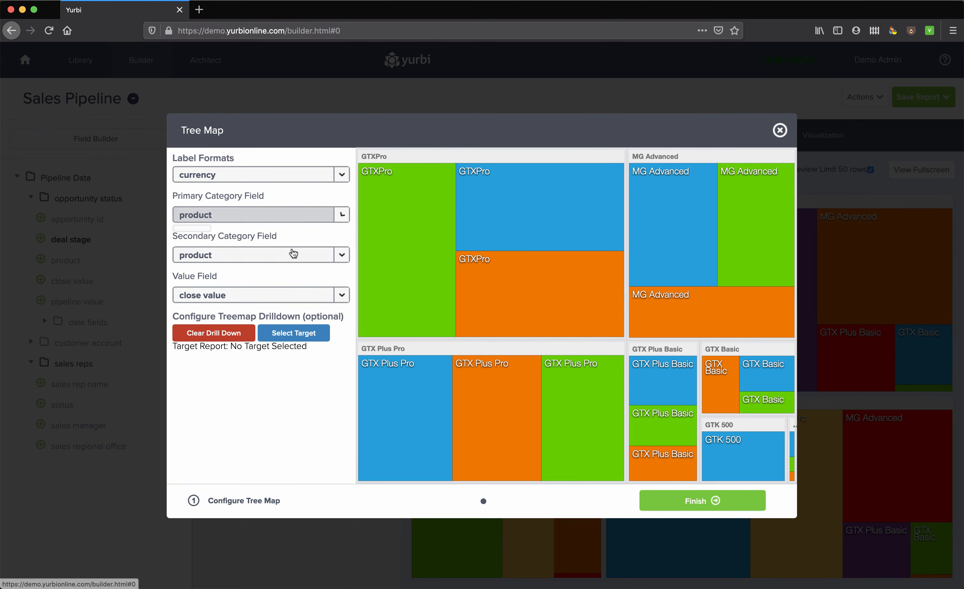
left_click(341, 255)
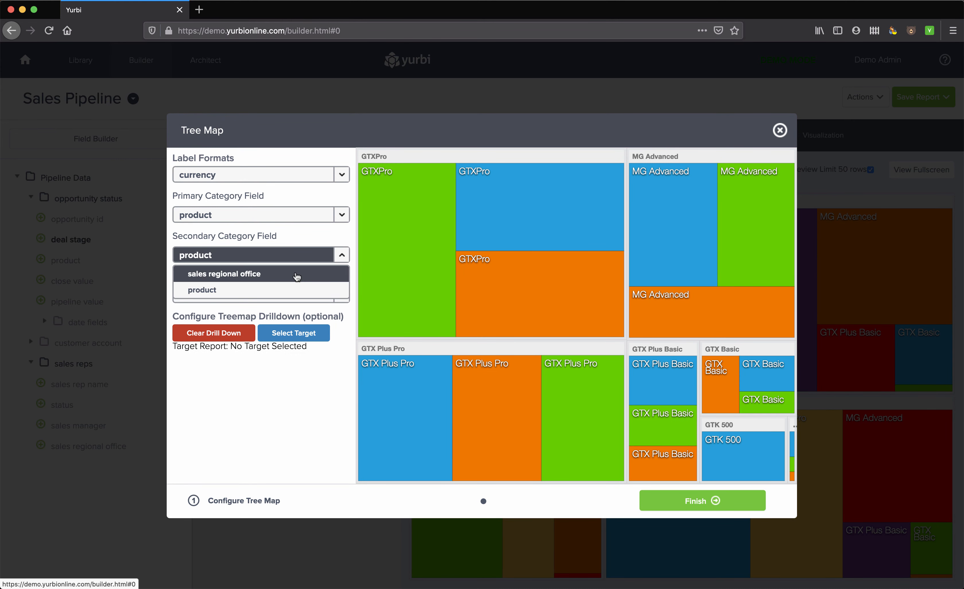
left_click(297, 276)
left_click(718, 502)
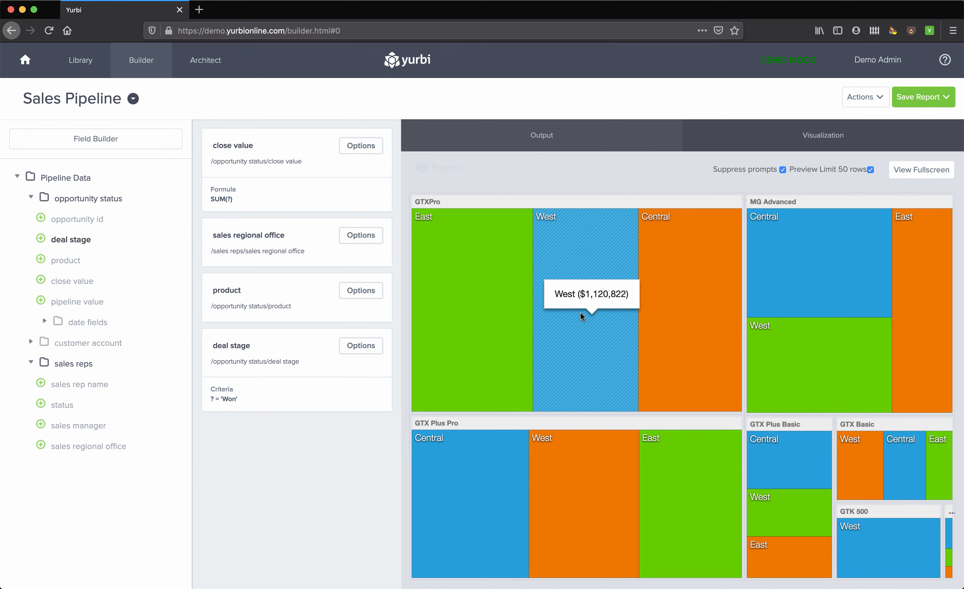
mouse_move(473, 306)
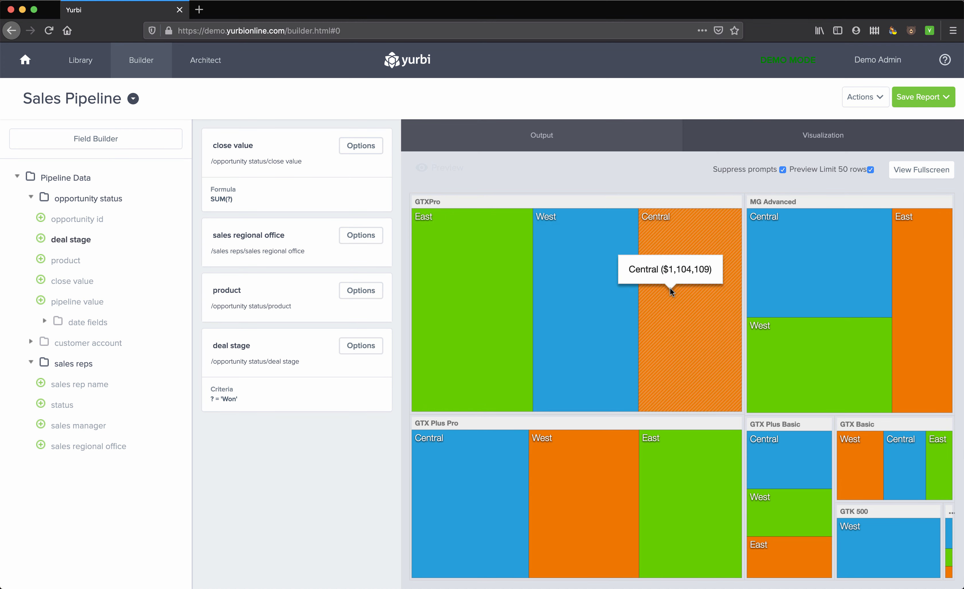
- Examine the close values of the regional offices within the GTXPro, MG Advanced, GTX Basic and GTX Plus Basic product blocks
mouse_move(617, 301)
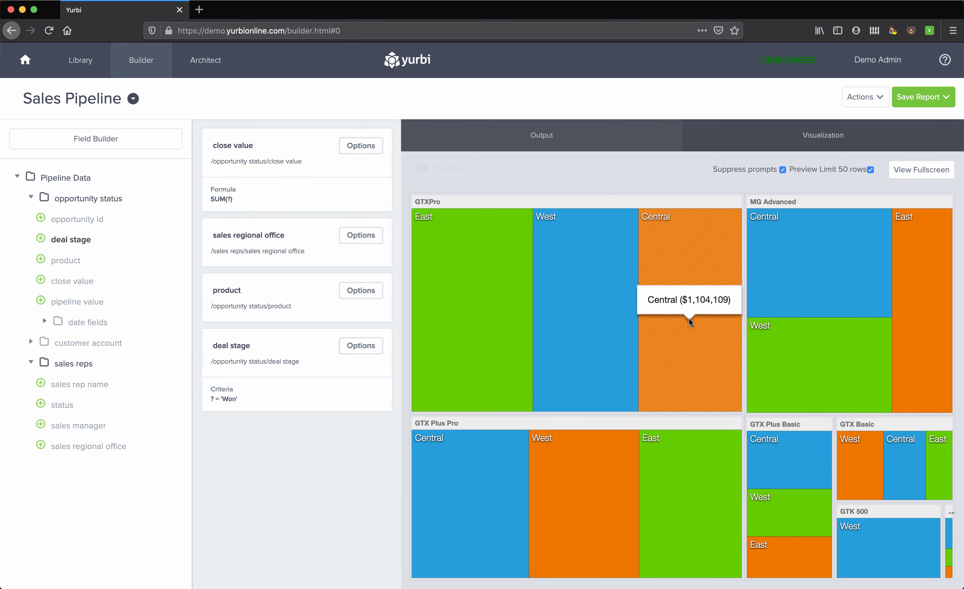
mouse_move(908, 257)
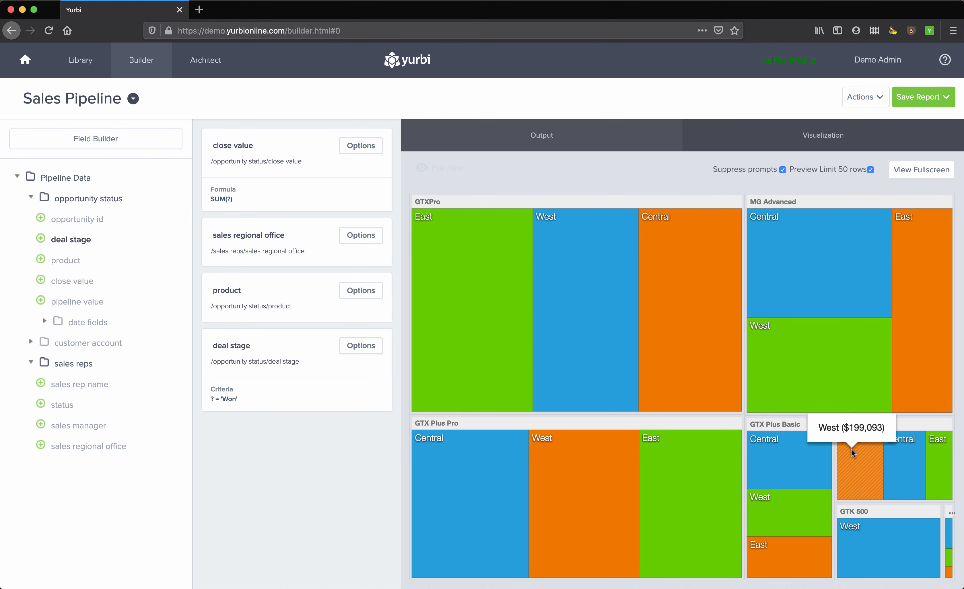
mouse_move(906, 462)
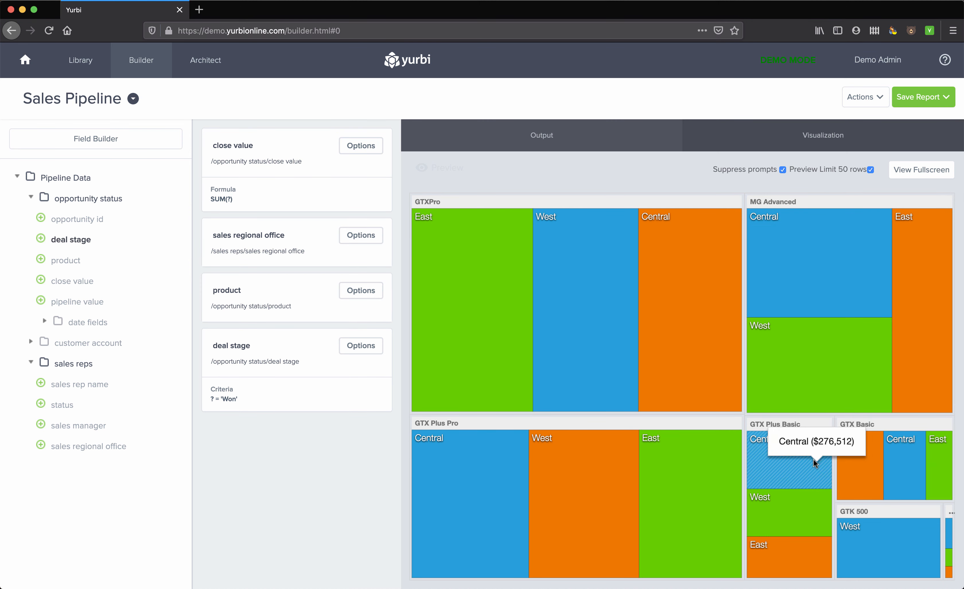
mouse_move(803, 514)
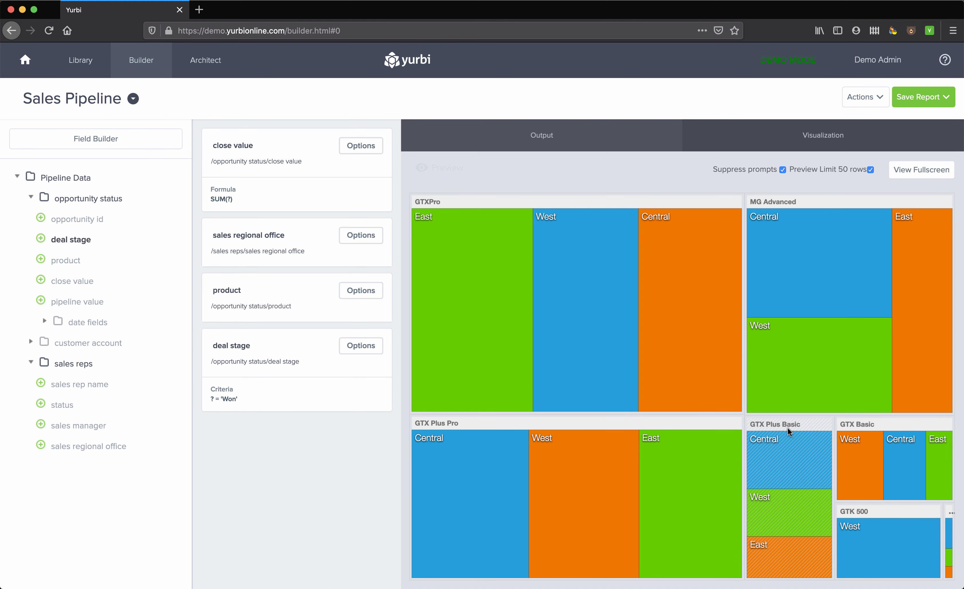
mouse_move(784, 477)
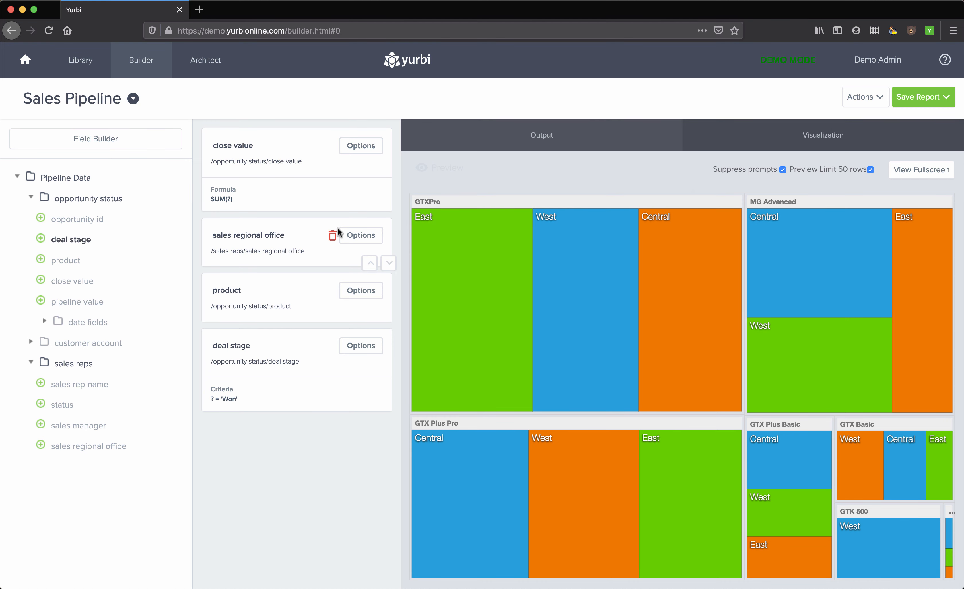
- Preview the same report data as a pie chart in the Chart Wizard, inspect its slice values, and close the wizard without applying it
left_click(795, 141)
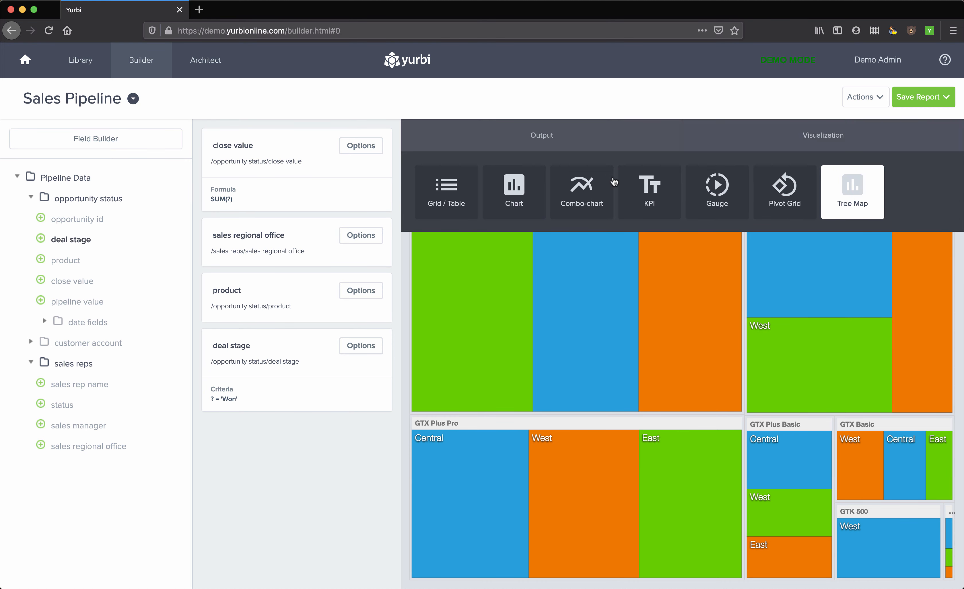
left_click(514, 193)
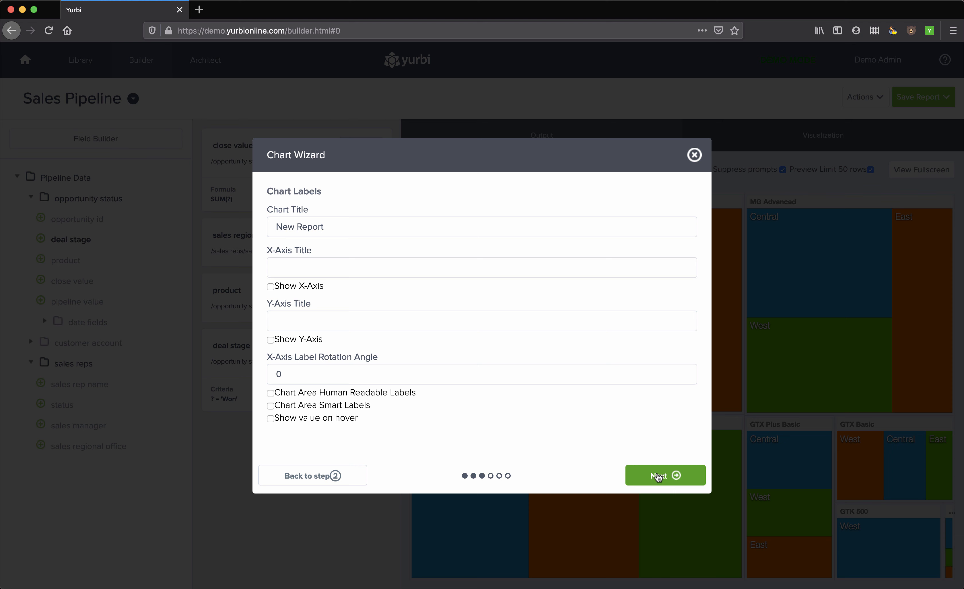
left_click(658, 476)
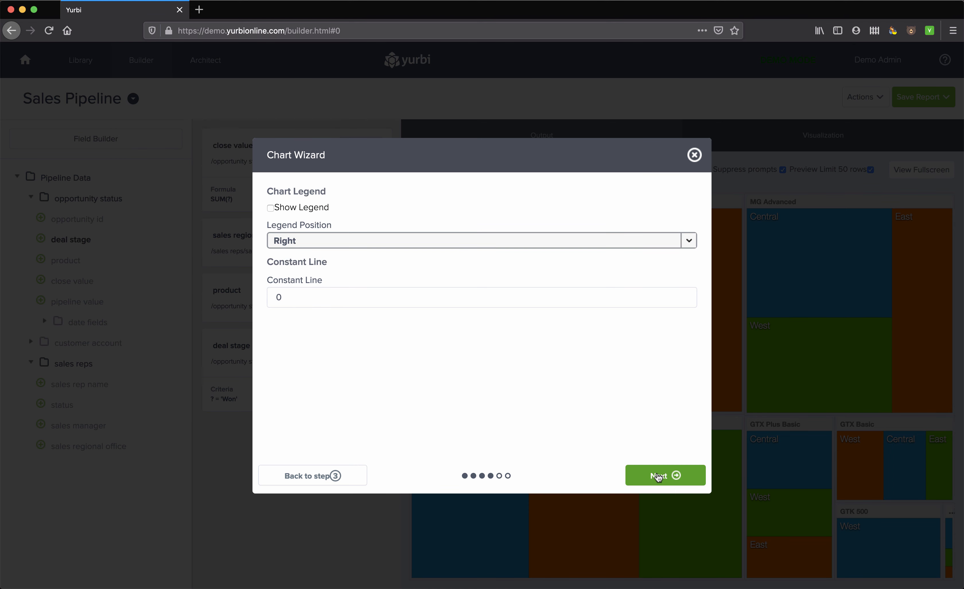
left_click(657, 477)
left_click(658, 476)
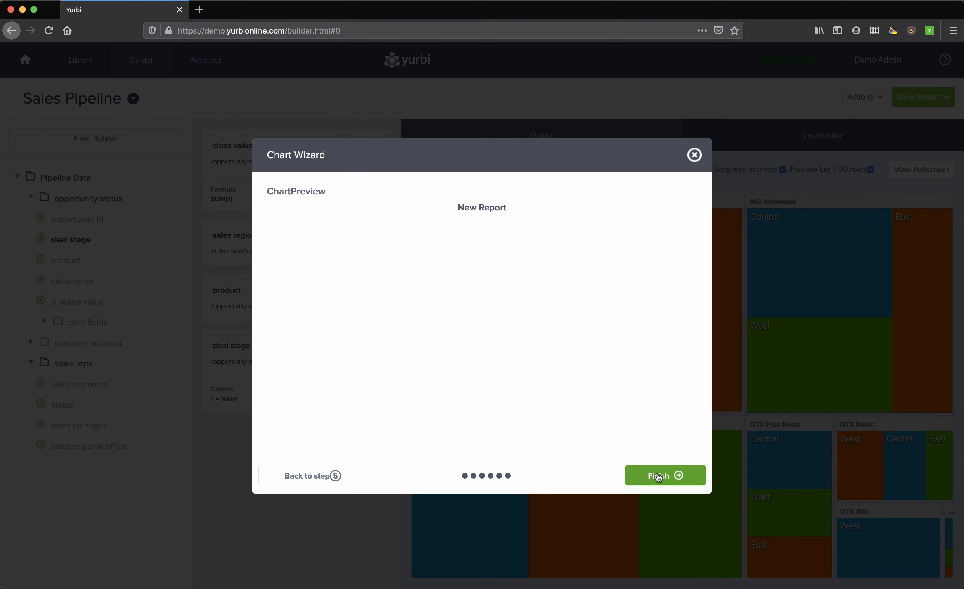
mouse_move(550, 279)
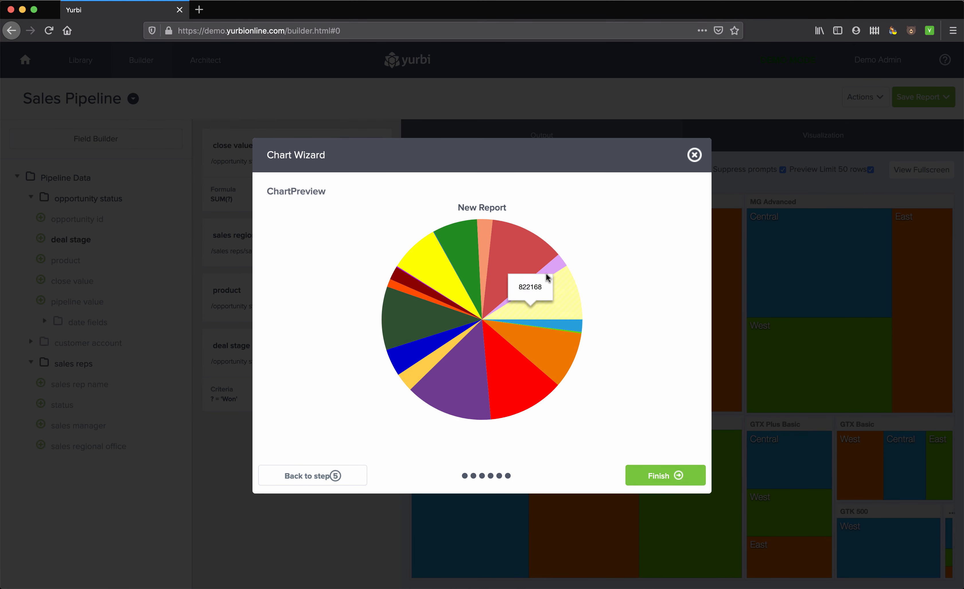
mouse_move(408, 291)
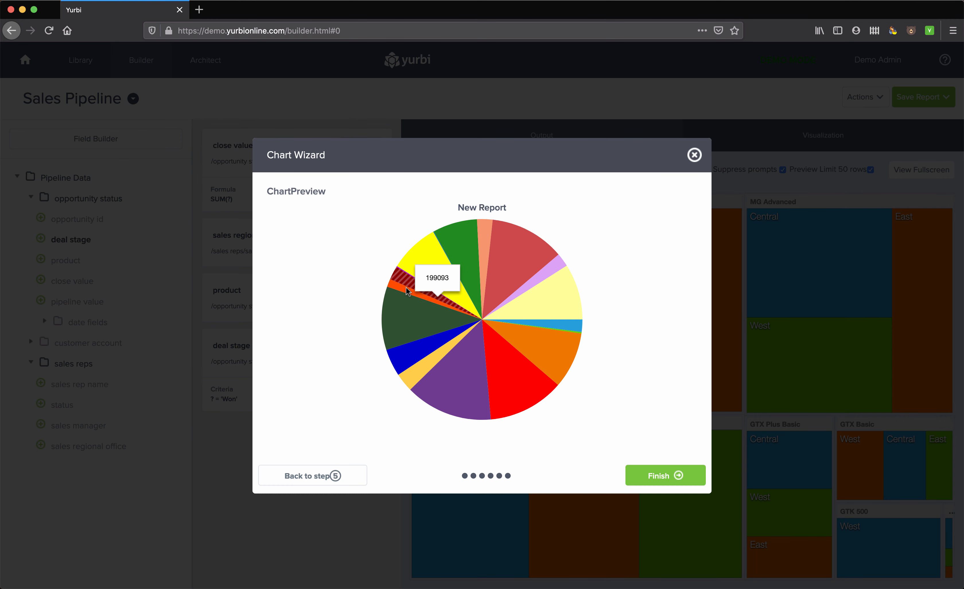
mouse_move(556, 323)
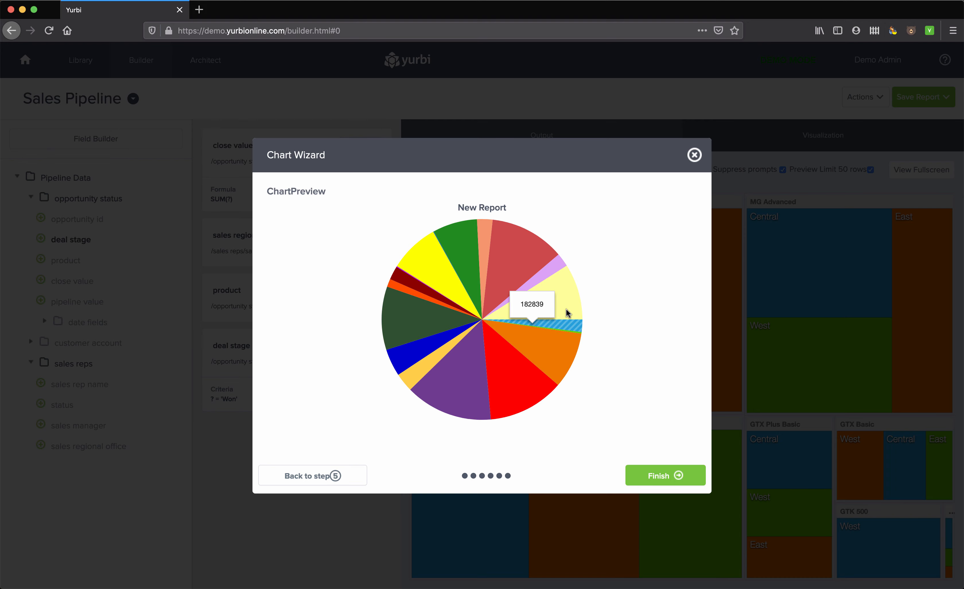
left_click(693, 156)
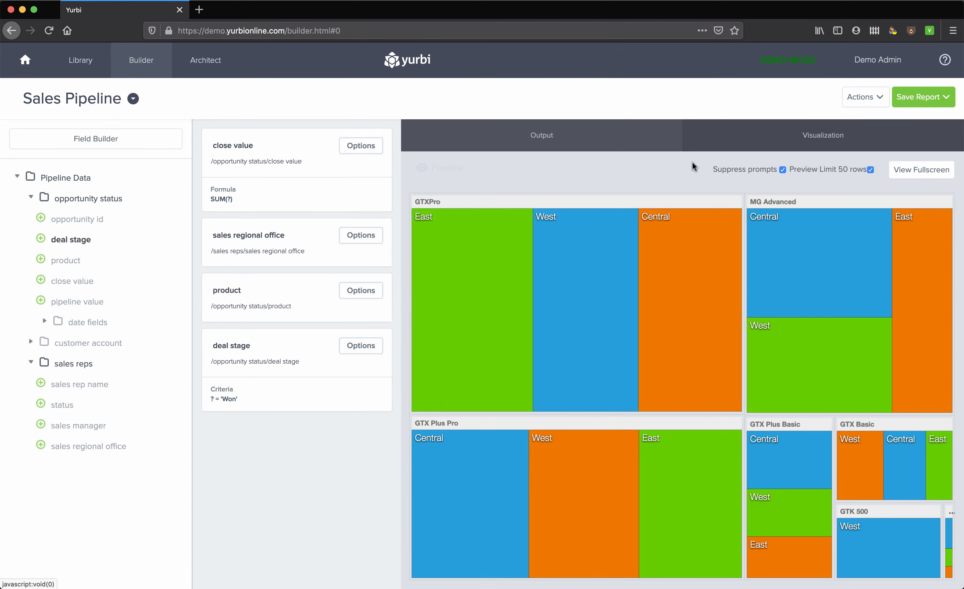